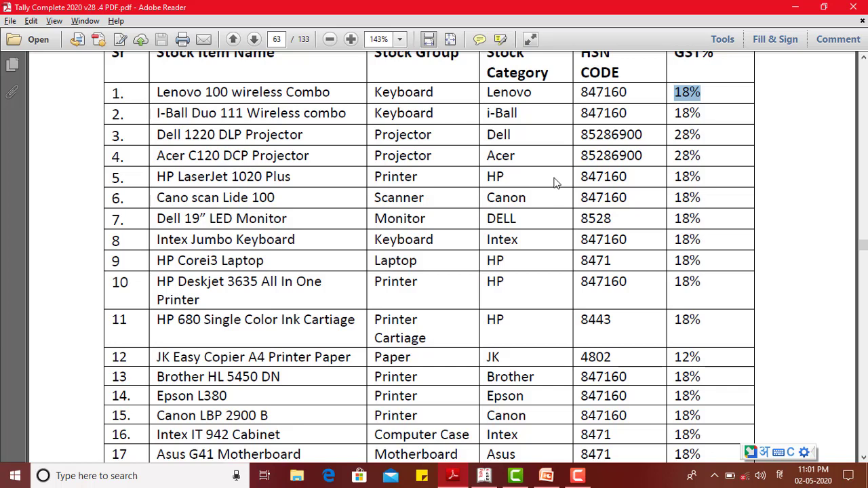
Switch to Tally.ERP 9 and open the GST rate setup under Inventory Info's Tax Rate Setup
scroll(555, 181, up, 1)
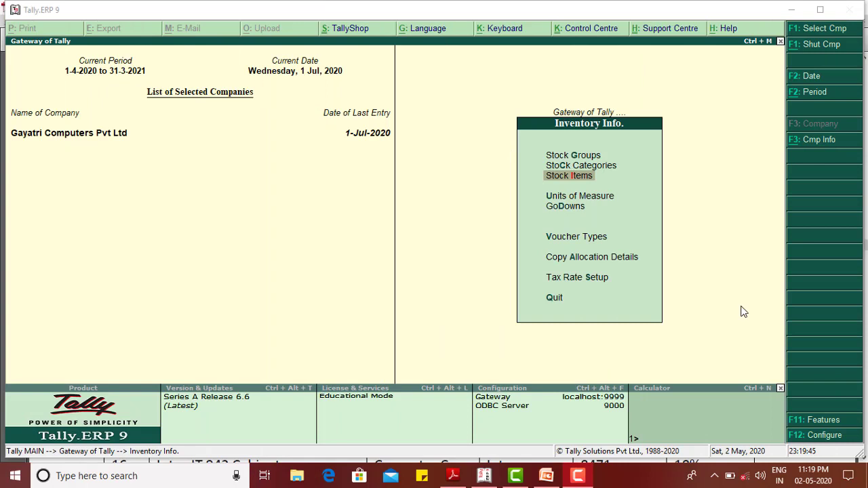
click(485, 343)
key(Escape)
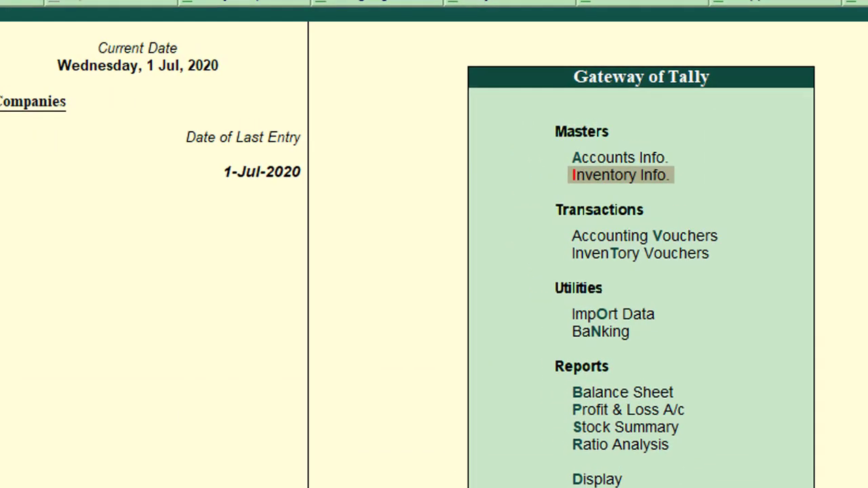
key(Return)
key(Down)
key(Down)
key(Down)
key(Down)
key(Down)
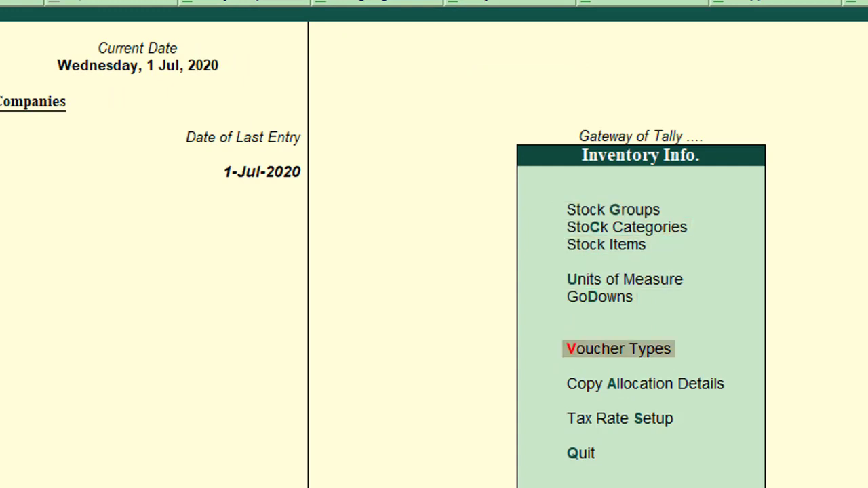
key(Down)
key(Down)
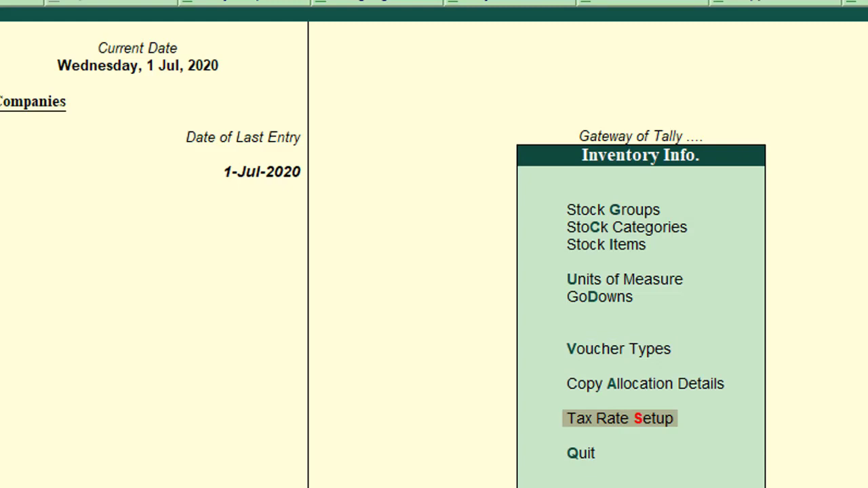
key(Return)
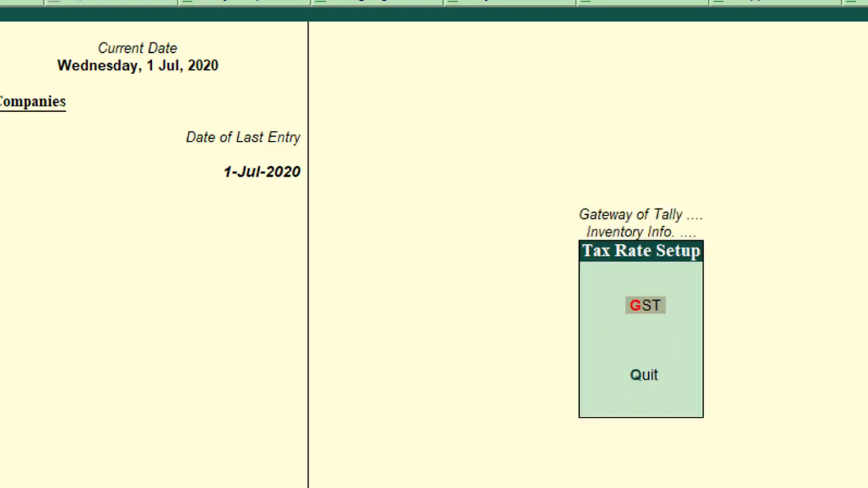
key(Return)
Examine the stock group list for groups that have no HSN code or GST rate
key(Down)
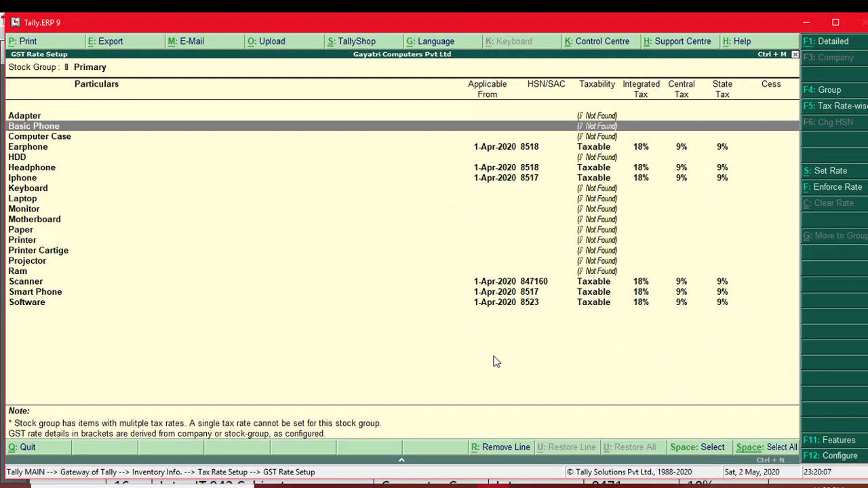
key(Down)
key(Down)
key(Down)
key(Down)
key(Down)
key(Down)
key(Down)
key(Down)
key(Down)
key(Down)
key(Down)
key(Down)
key(Down)
key(Down)
key(Down)
key(Down)
key(Down)
key(Up)
key(Up)
key(Up)
key(Up)
key(Up)
key(Up)
key(Up)
key(Up)
key(Up)
key(Up)
key(Up)
key(Up)
key(Up)
key(Up)
key(Up)
key(Up)
key(Up)
key(Up)
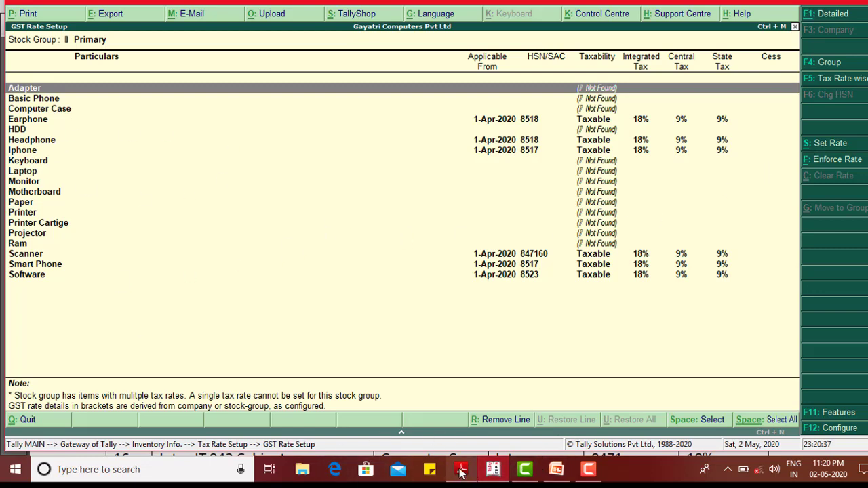
Look up the Keyboard group in the Adobe Reader stock table and open its GST rate details in Tally.ERP 9
mouse_move(461, 469)
click(460, 401)
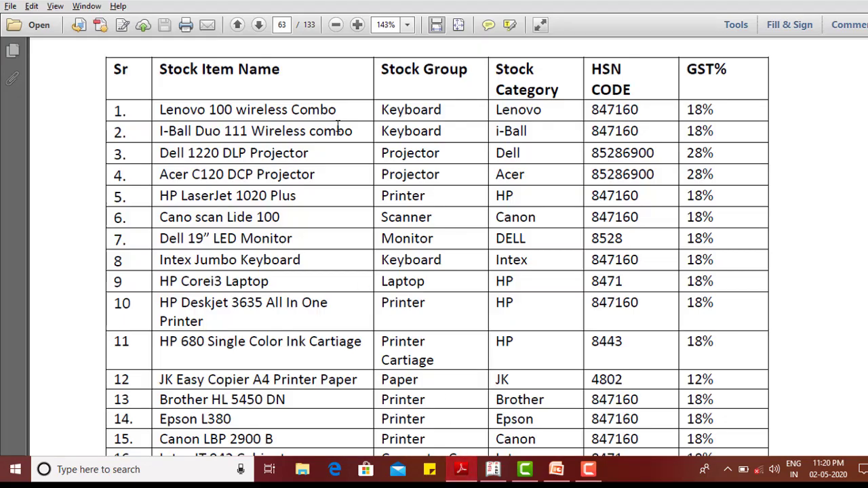
drag(377, 110, 442, 109)
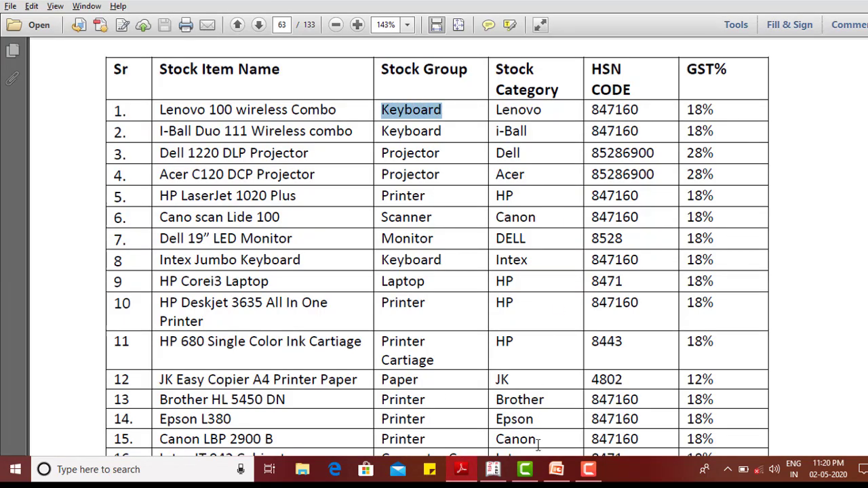
click(493, 469)
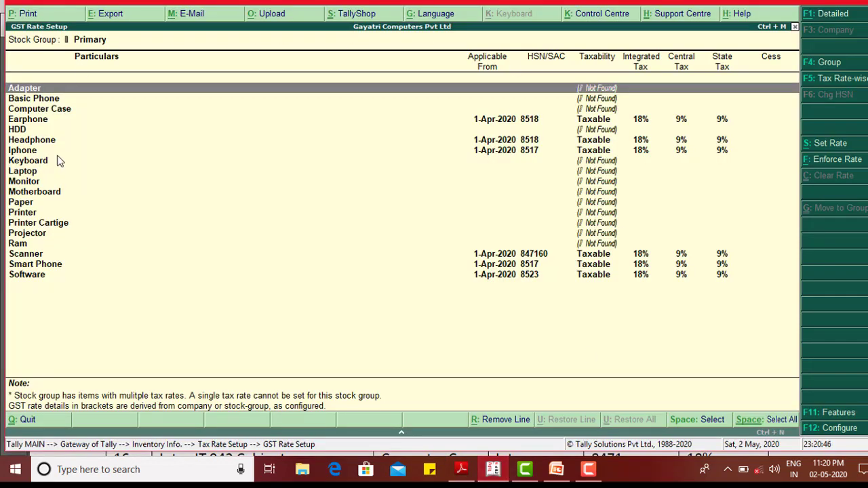
click(32, 165)
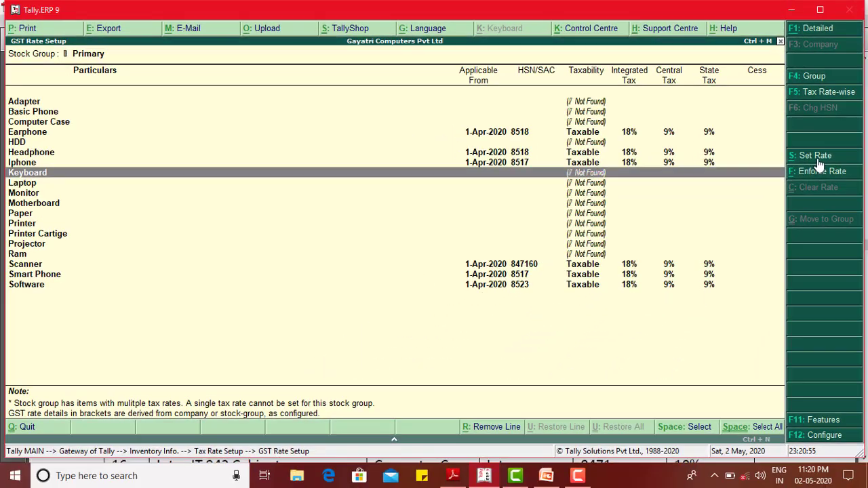
click(817, 161)
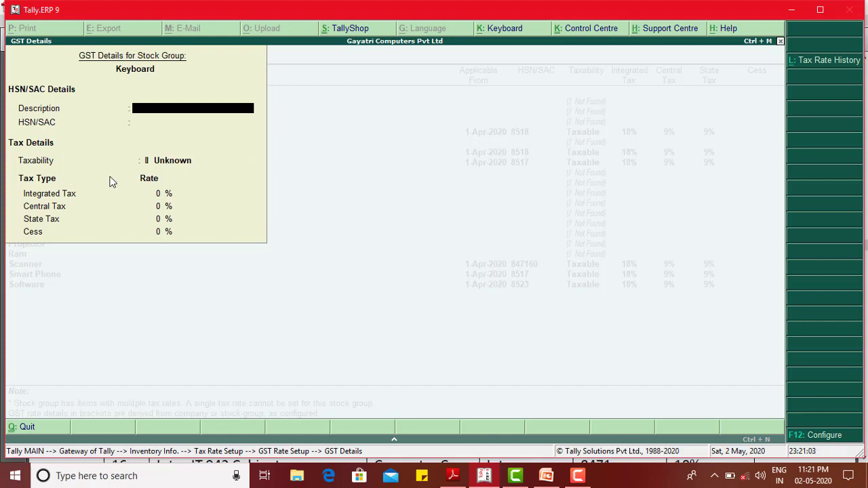
Enter Keyboard as the description and 847160 as the HSN/SAC code, checking the code in the Adobe Reader stock table
text(Keyboard)
key(Return)
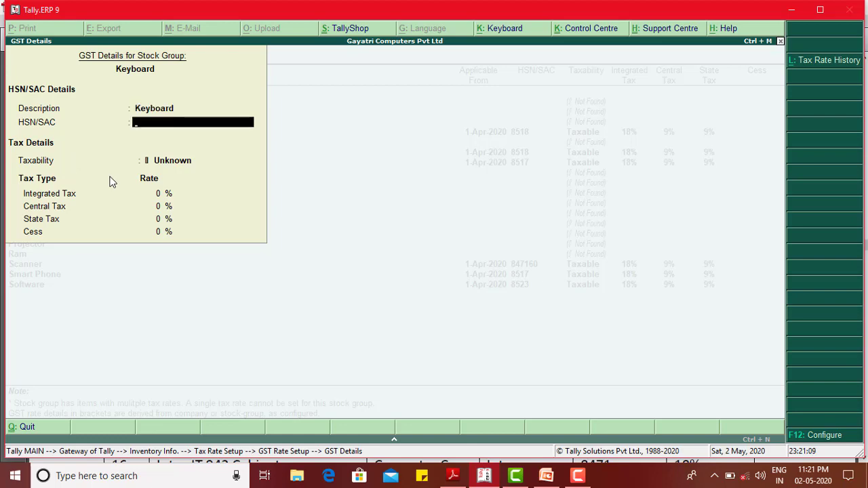
key(alt+Tab)
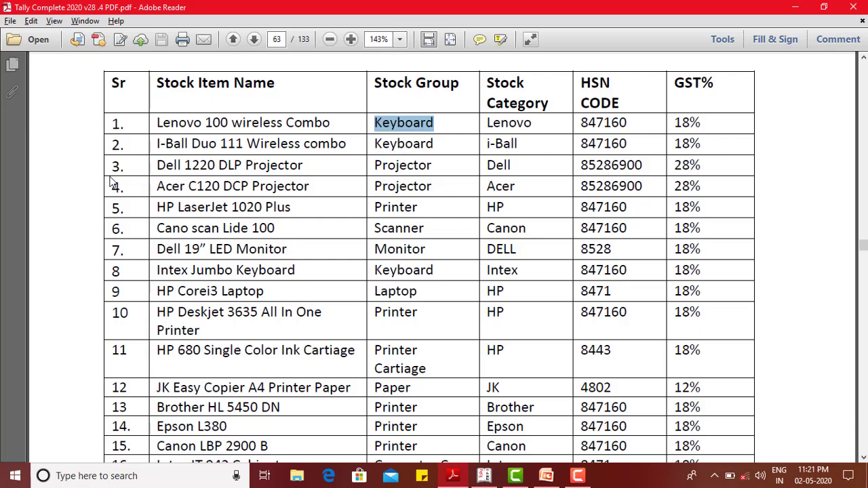
key(alt+Tab)
text(8)
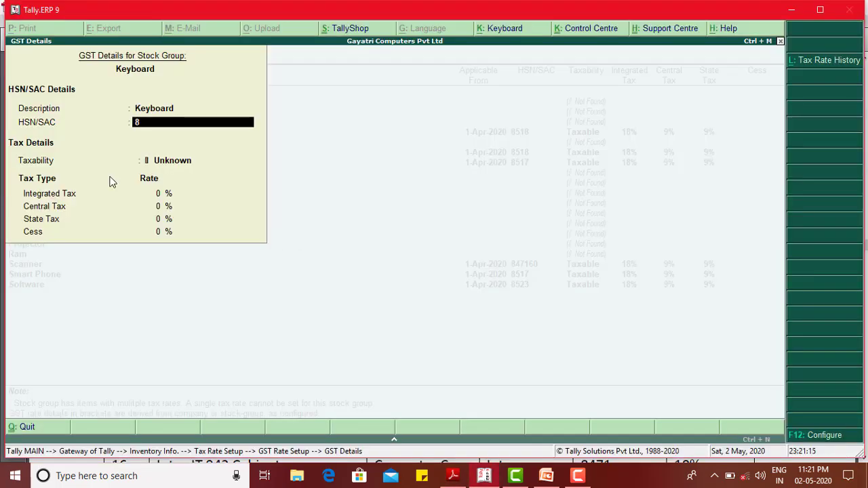
text(47160)
key(Return)
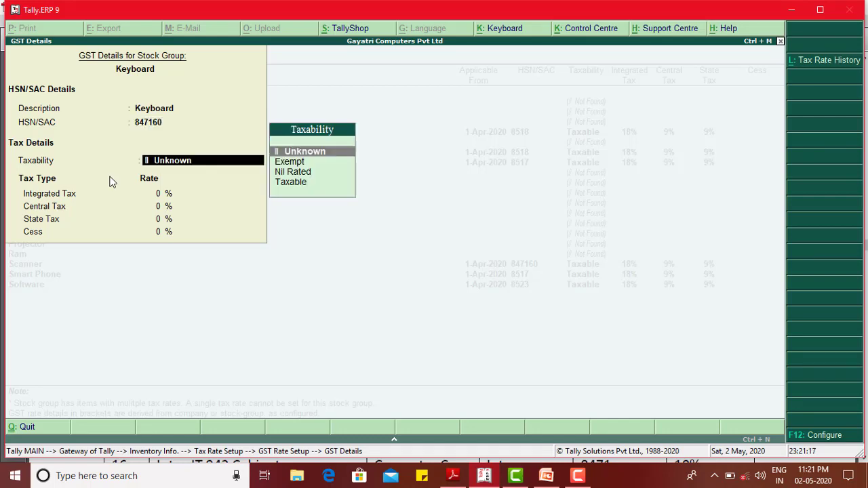
Make the Keyboard group Taxable with an integrated tax rate of 18% taken from the PDF, and accept its GST details
key(Down)
key(Down)
key(Down)
key(Return)
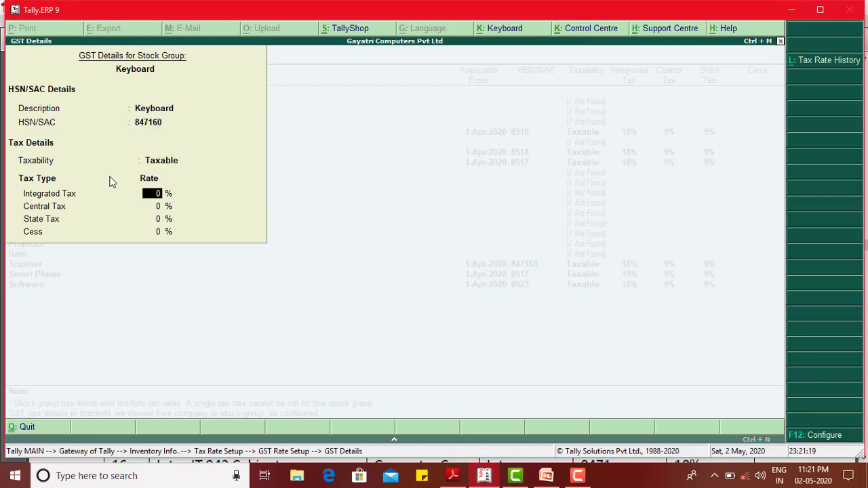
key(alt+Tab)
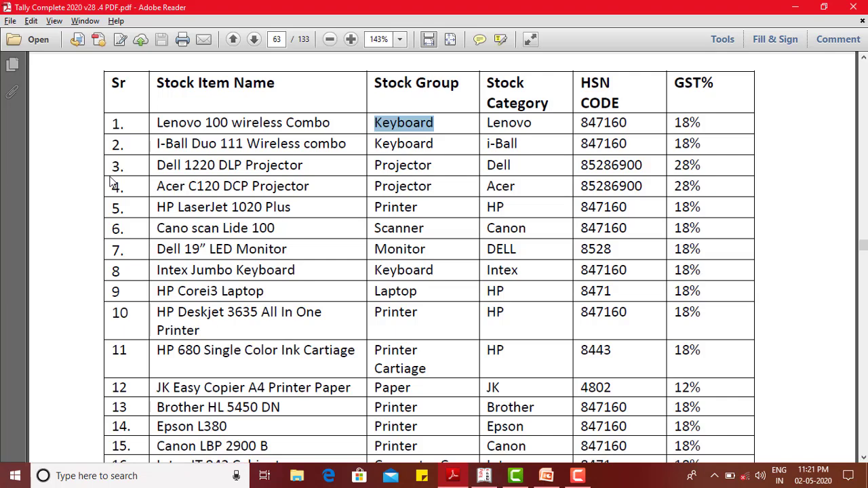
key(alt+Tab)
text(18)
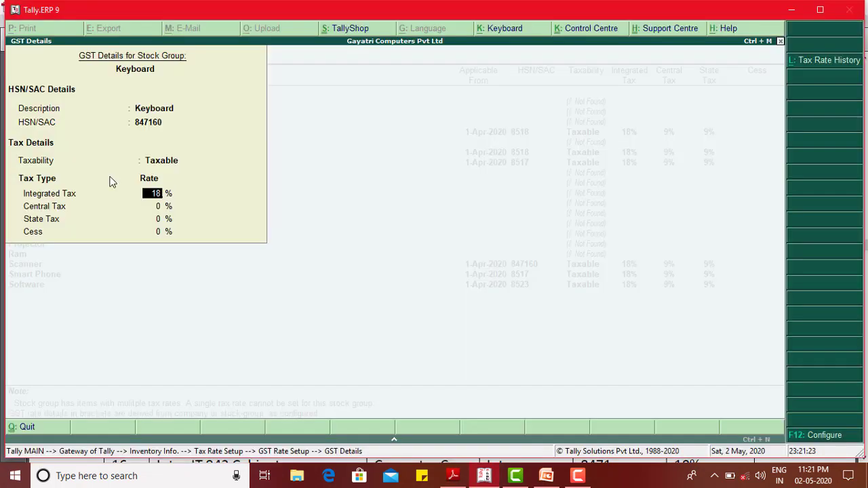
key(Return)
key(Return)
key(Return)
key(Return)
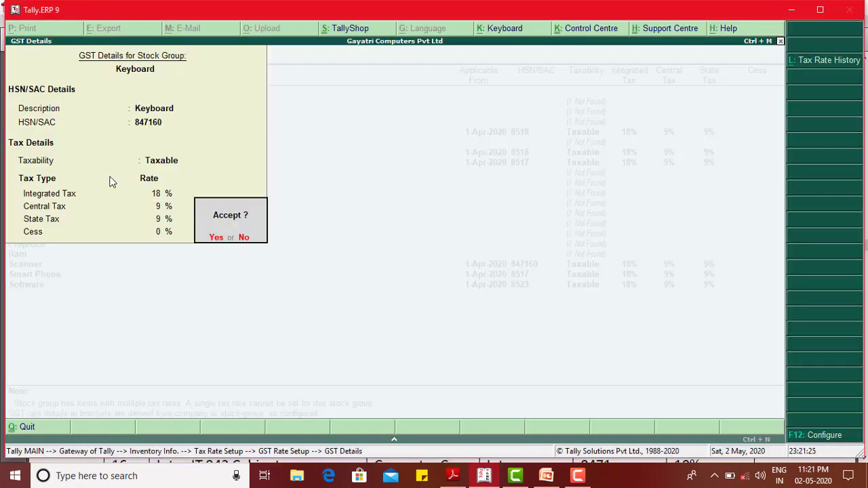
key(Return)
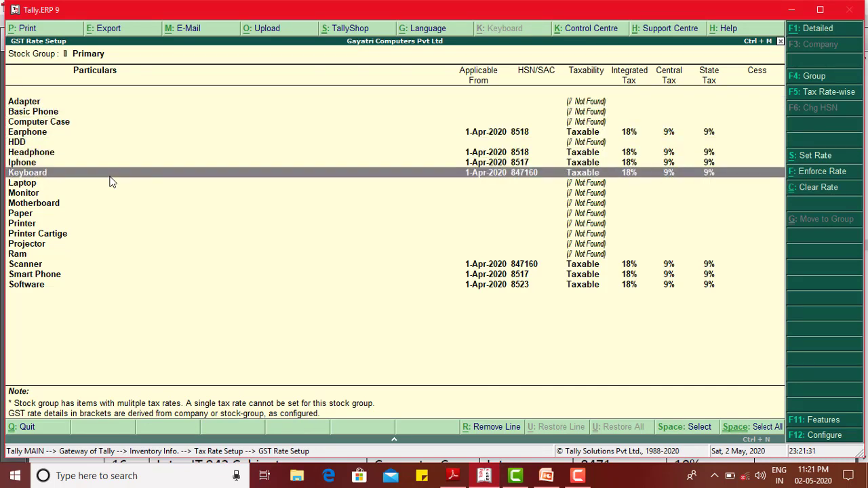
Find the Projector group in the Adobe Reader stock table and open that group's GST details in Tally.ERP 9
key(alt+Tab)
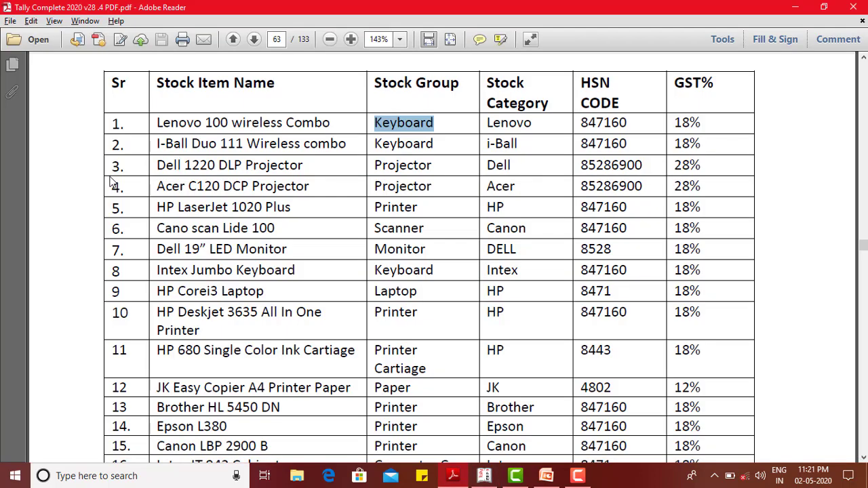
drag(375, 165, 435, 167)
key(alt+Tab)
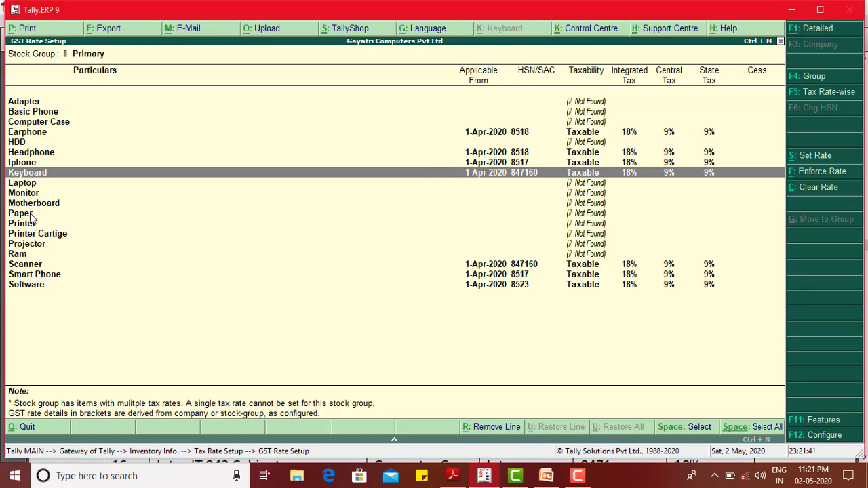
click(24, 248)
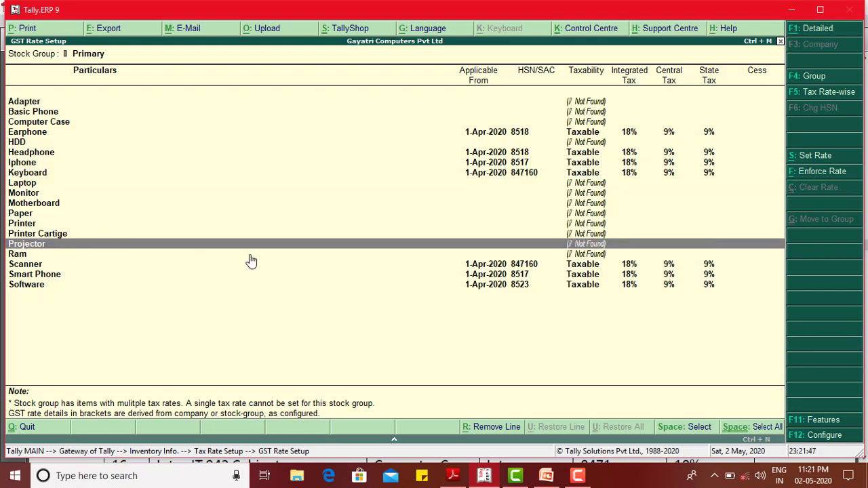
key(Return)
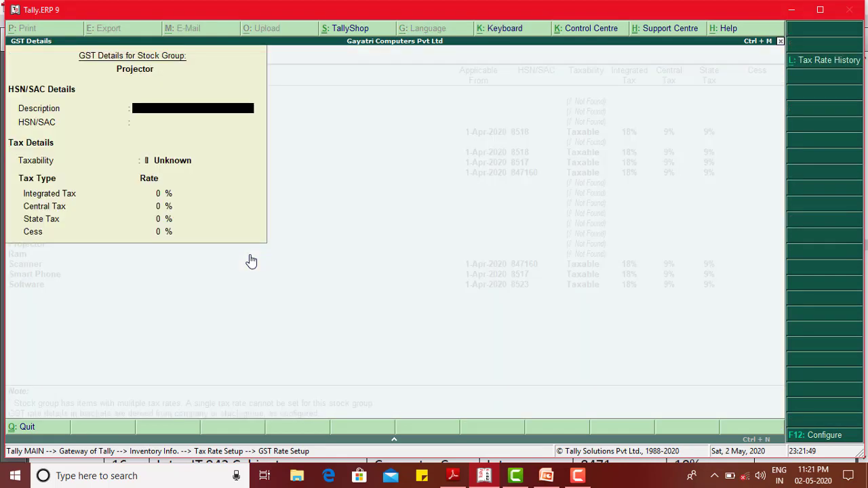
Enter "Projectror" as the description and 85286900 as the HSN/SAC code, checking the code in the Adobe Reader stock table
text(Projectror)
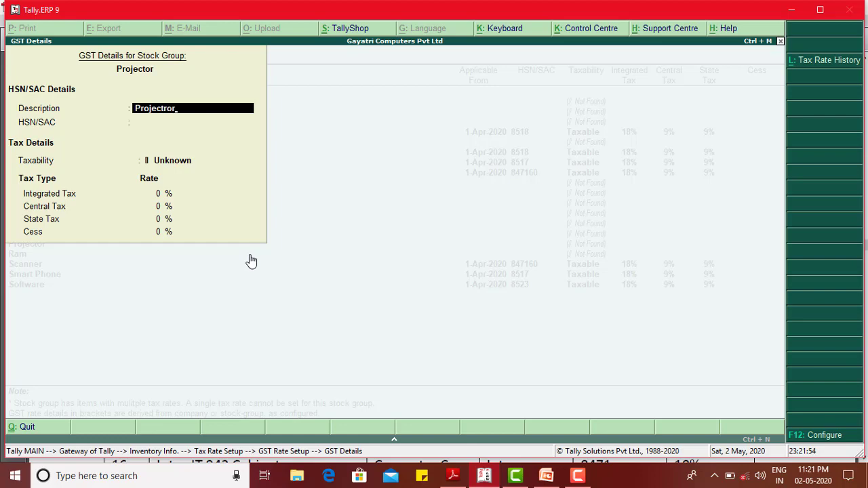
key(Return)
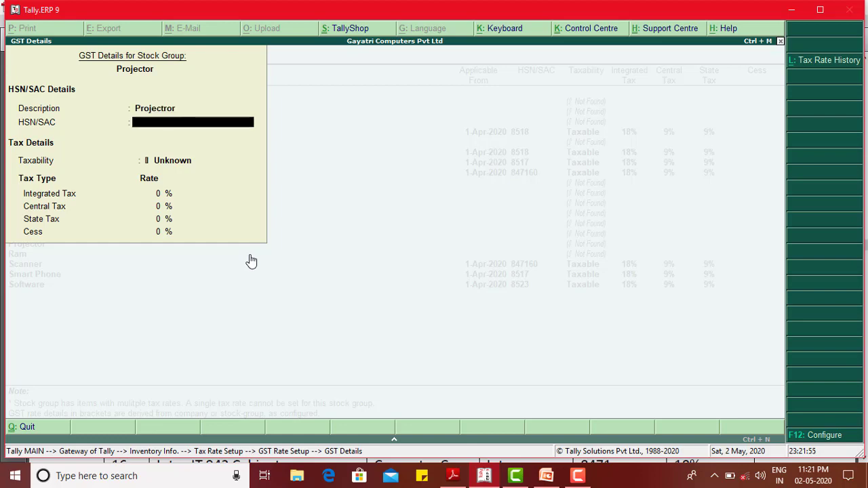
key(alt+Tab)
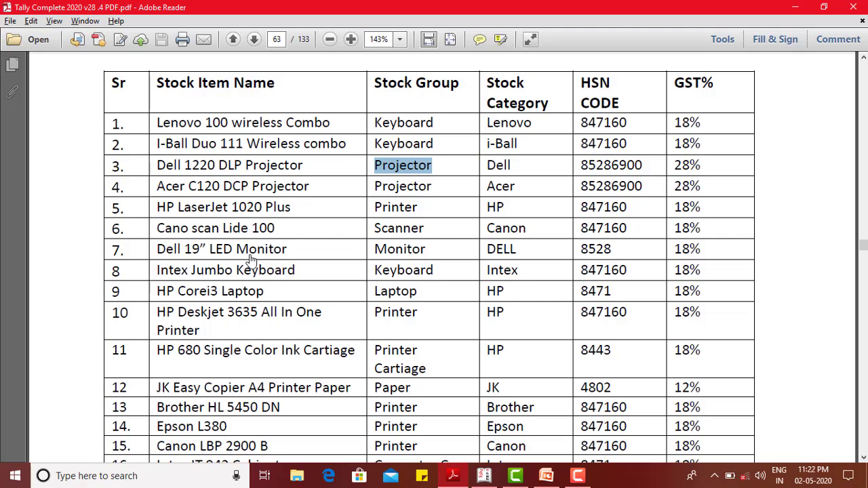
key(alt+Tab)
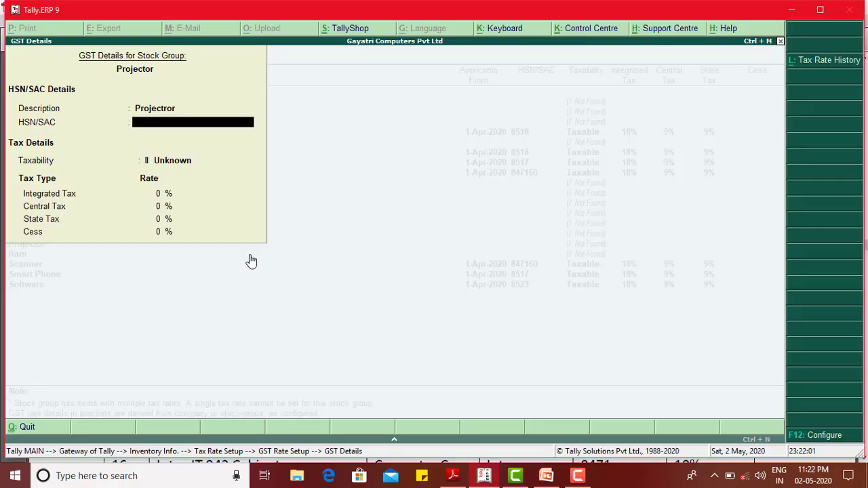
text(85286900)
key(Return)
Make the Projector group Taxable with an integrated tax rate of 28% and accept its GST details
text(T)
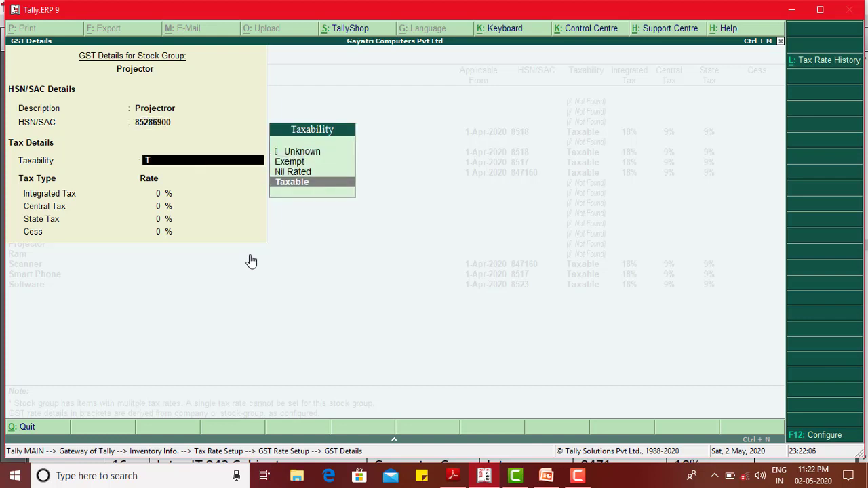
key(Return)
text(28)
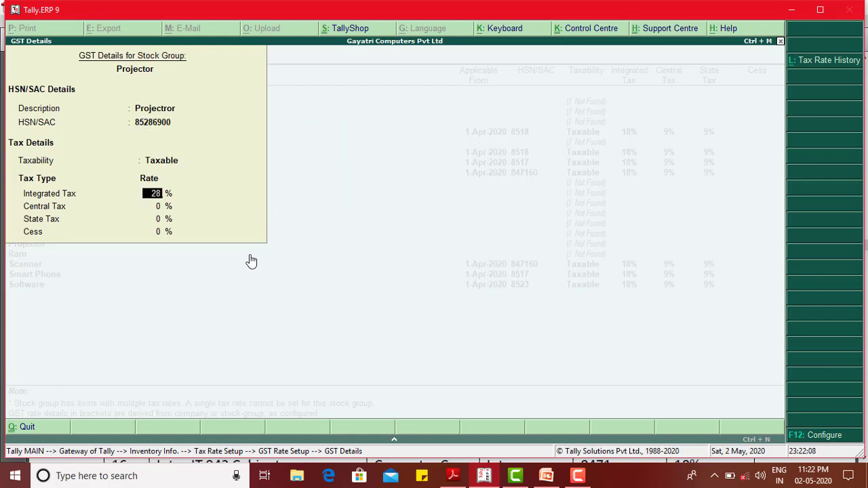
key(Return)
key(Return)
key(Return)
key(Return)
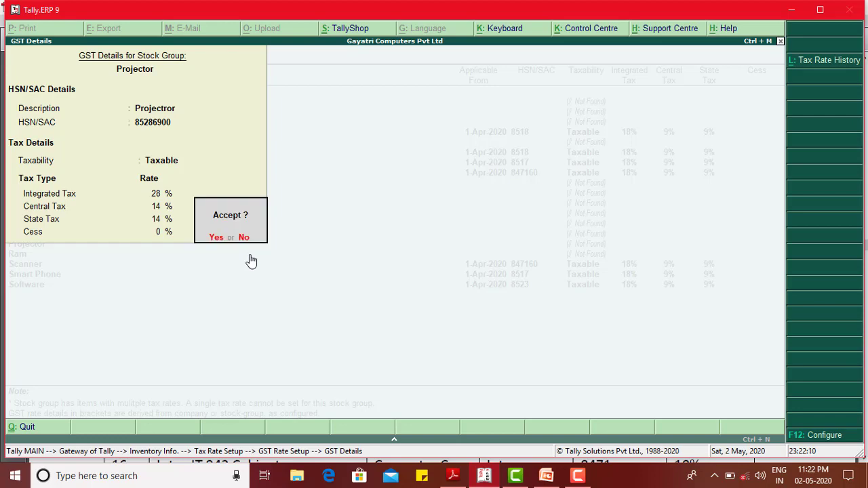
key(Return)
Check the stock table in Adobe Reader once more and leave the GST rate setup in Tally.ERP 9
key(alt+Tab)
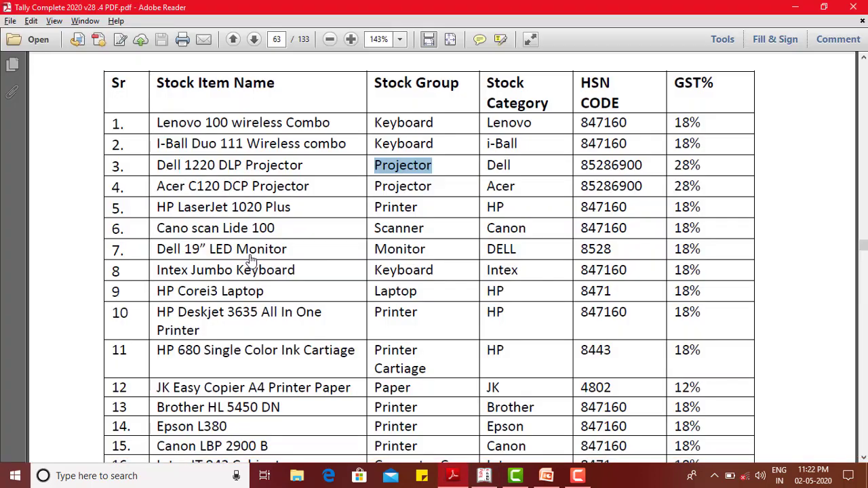
key(alt+Tab)
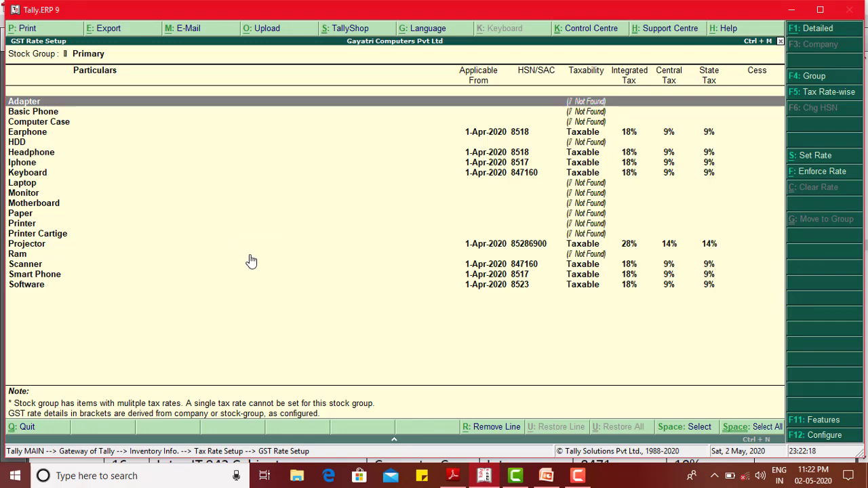
key(Escape)
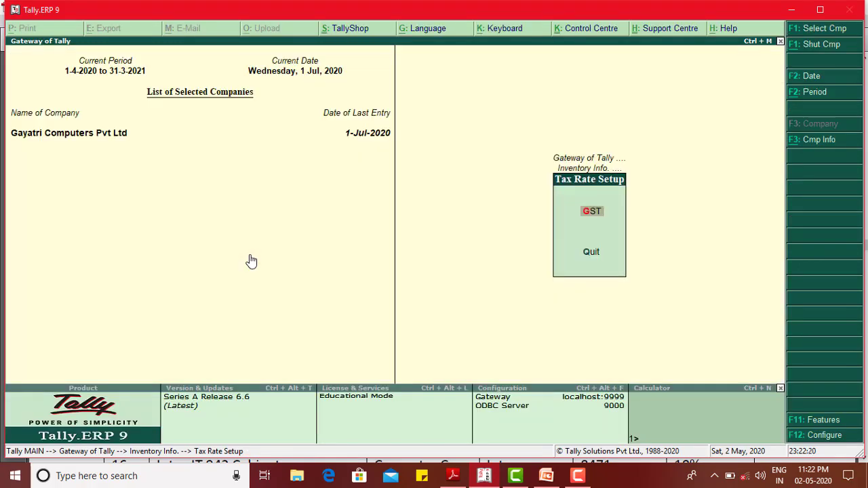
Return to the Gateway of Tally and open the Display Menu
key(Escape)
key(Escape)
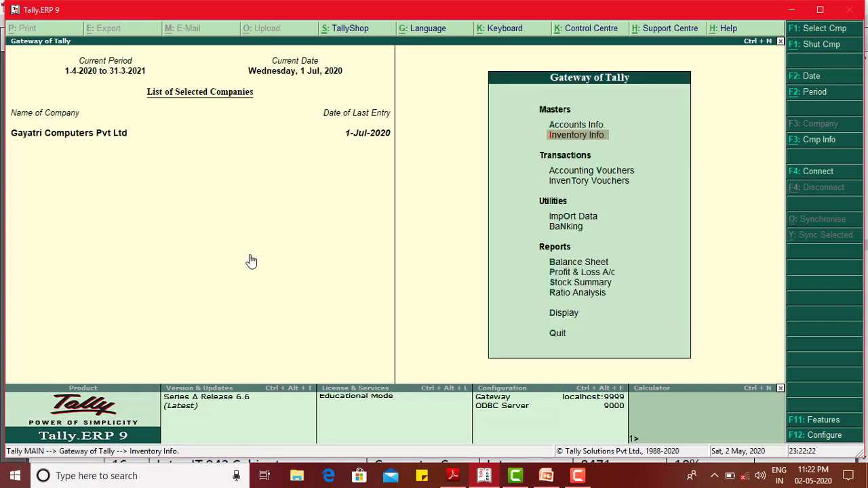
key(Down)
key(Down)
key(Down)
key(Down)
key(Down)
key(Down)
key(Down)
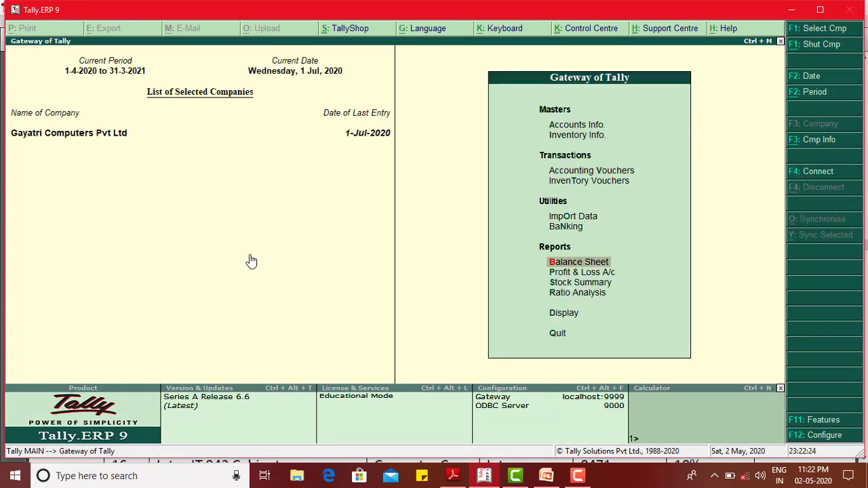
key(Down)
key(Down)
key(Return)
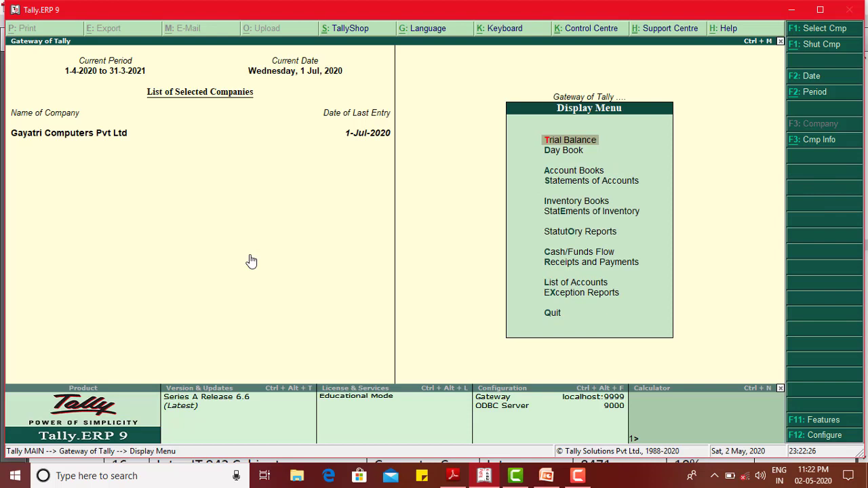
Open the GST reports among the Statutory Reports
key(Down)
key(Down)
key(Down)
key(Down)
key(Down)
key(Down)
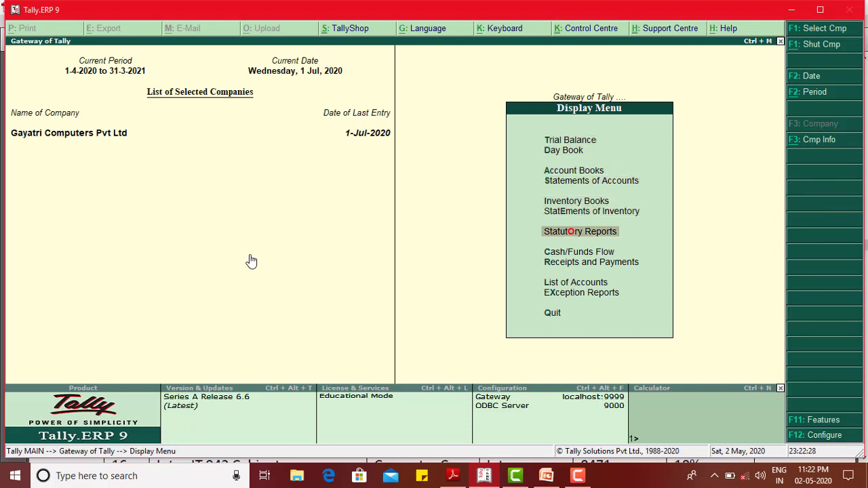
key(Return)
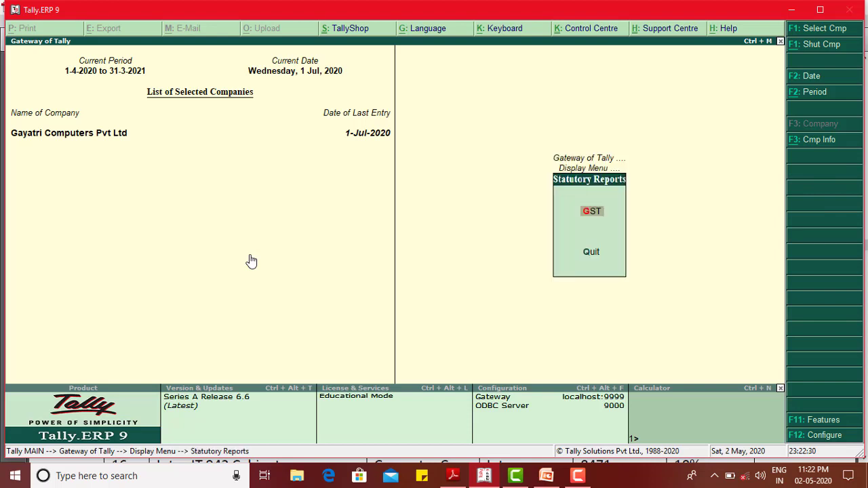
key(Return)
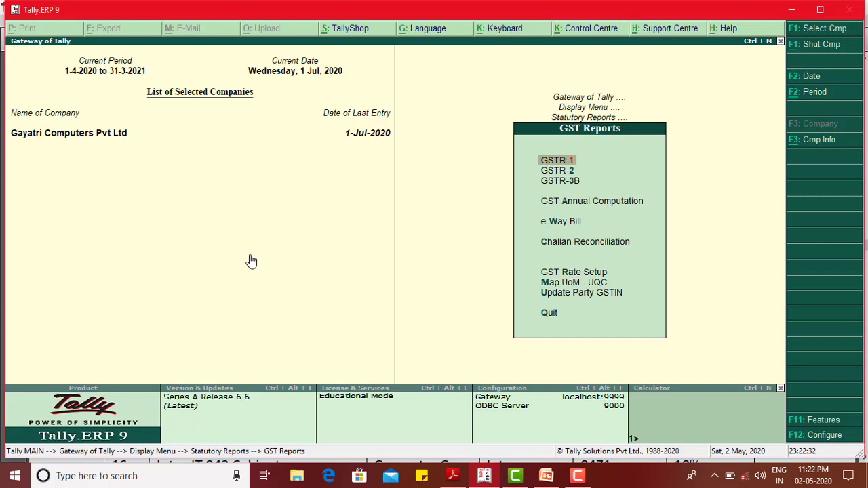
Open GST Rate Setup from the GST Reports
key(Down)
key(Down)
key(Down)
key(Down)
key(Down)
key(Down)
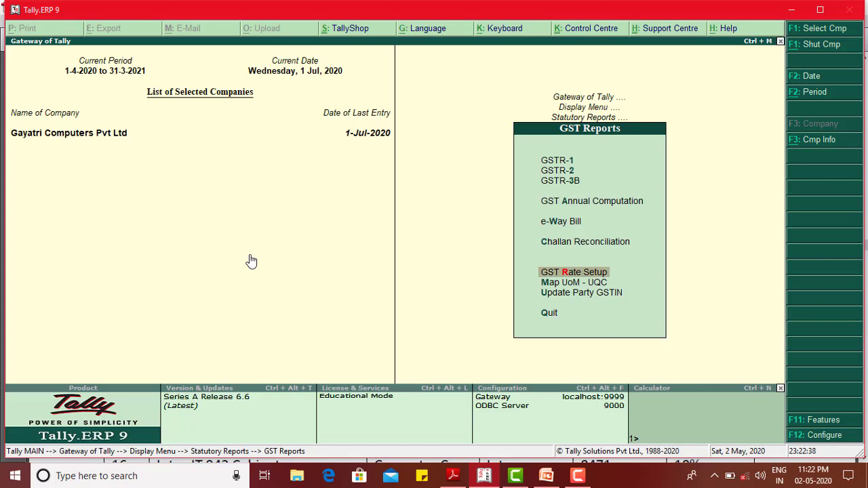
key(Return)
Look through the stock groups in GST Rate Setup for groups without GST details
key(Down)
key(Down)
key(Down)
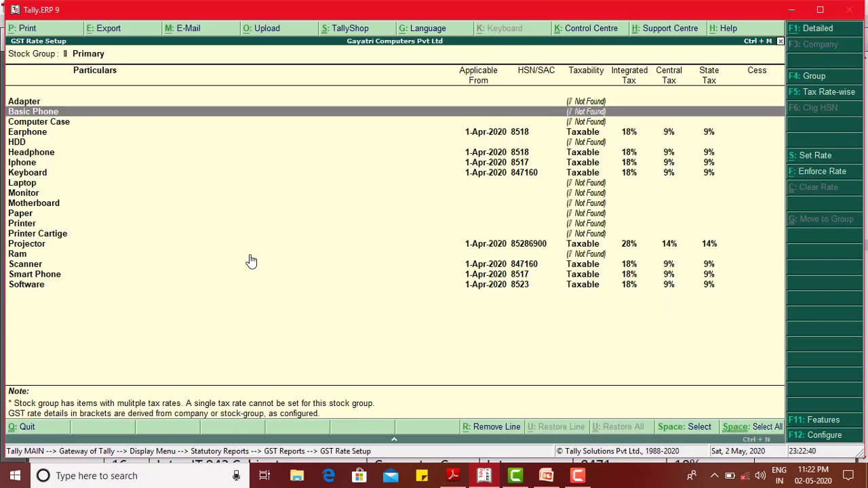
key(Down)
key(Down)
key(Up)
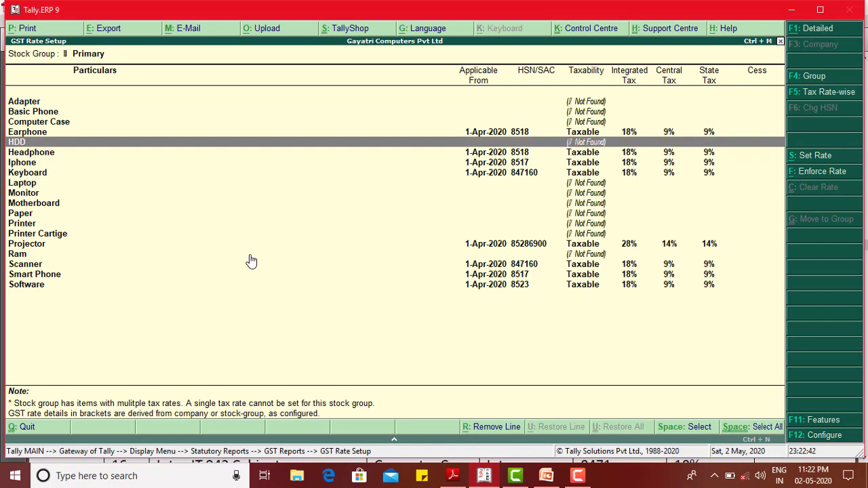
key(Down)
key(Down)
key(Down)
key(Down)
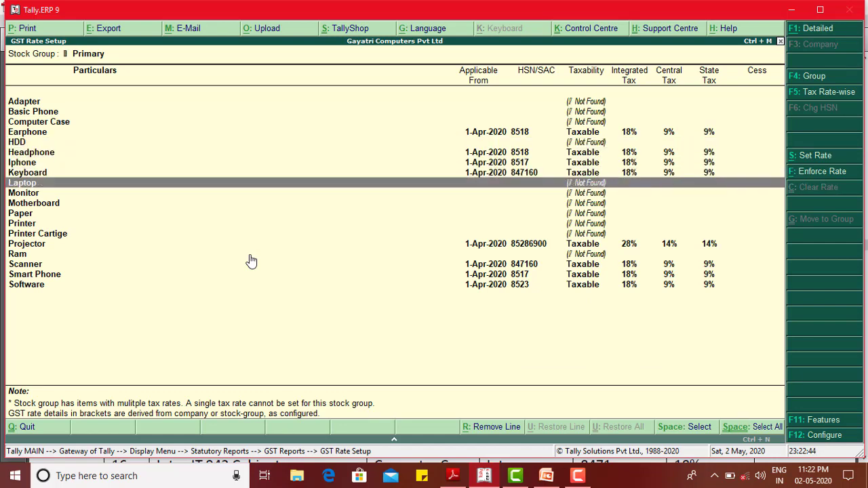
Find the Printer group in the Adobe Reader stock table and open that group's rate details in Tally.ERP 9
key(alt+Tab)
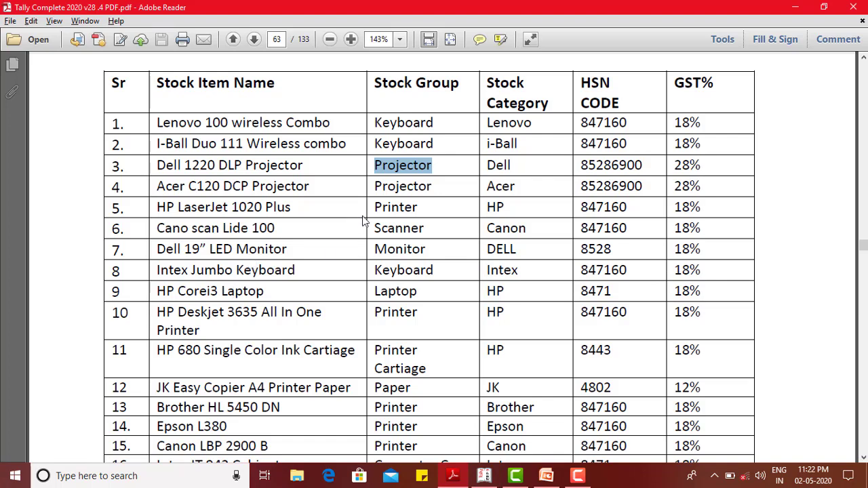
drag(375, 207, 381, 207)
drag(415, 208, 419, 207)
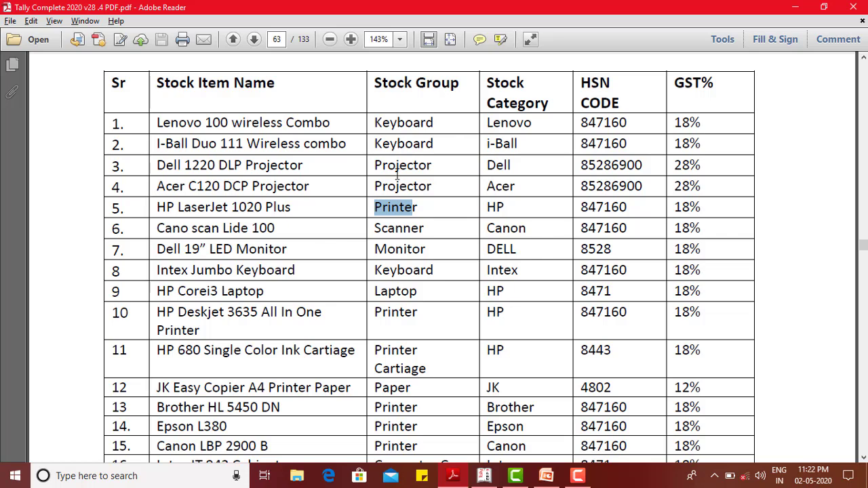
click(420, 209)
key(alt+Tab)
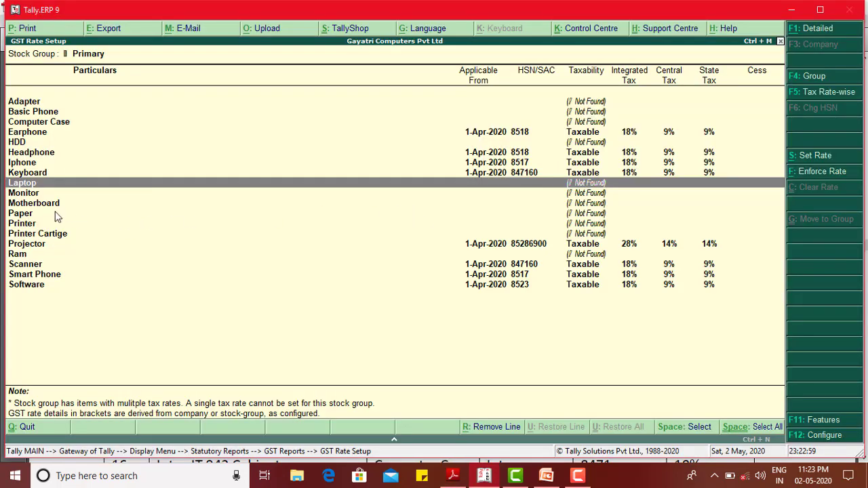
click(22, 224)
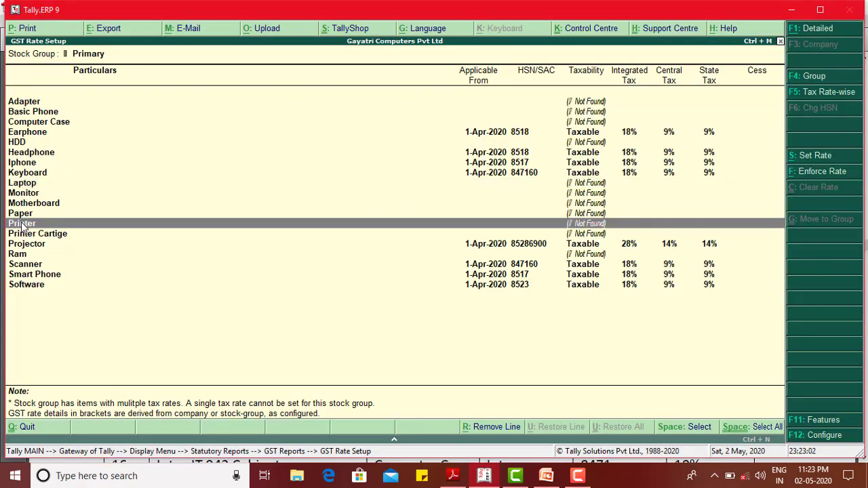
click(811, 160)
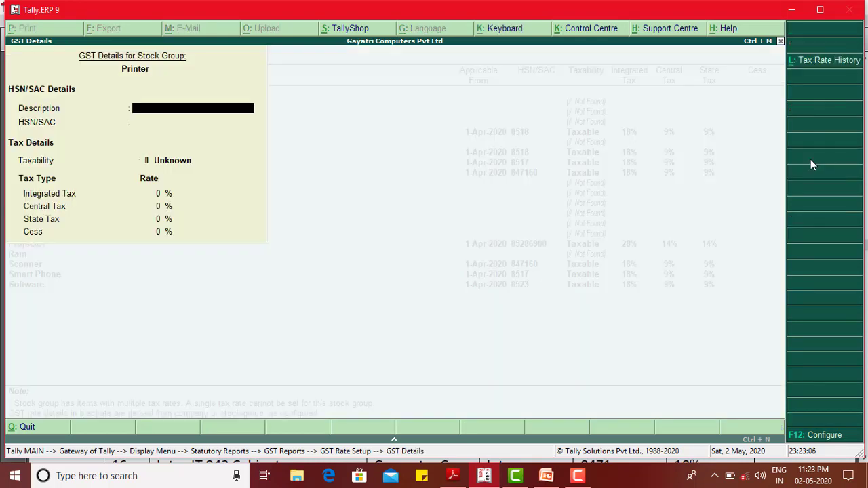
Enter "Printer" as the description and 847160 as the HSN/SAC code, checking the code in the Adobe Reader stock table
text(Printer)
key(Return)
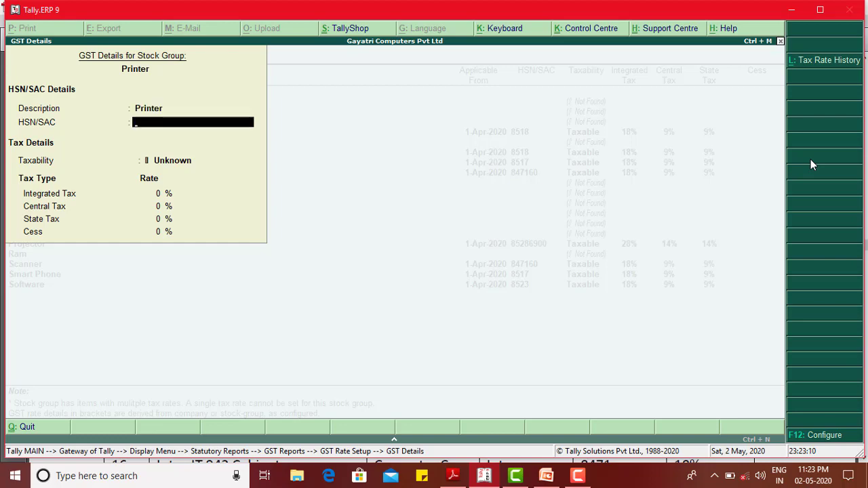
key(alt+Tab)
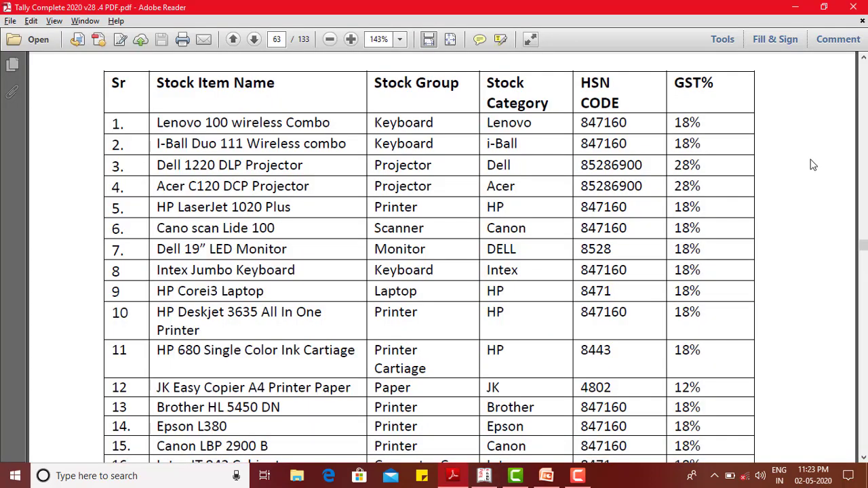
key(alt+Tab)
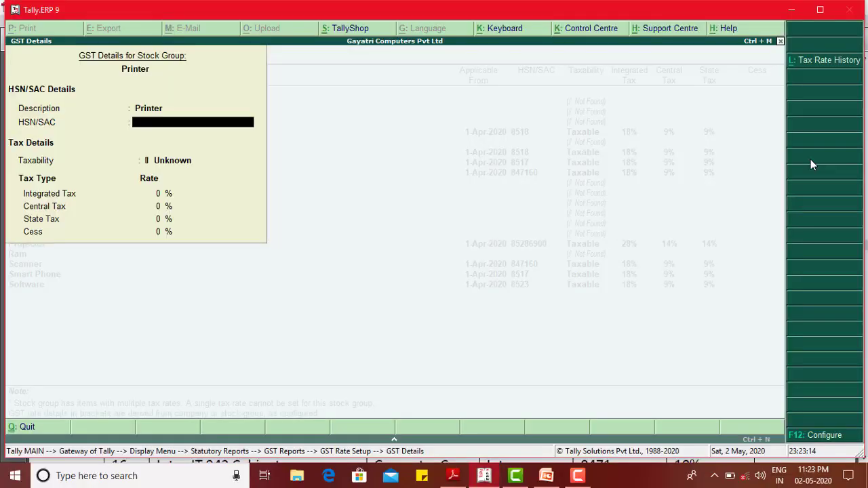
text(847160)
key(Return)
Make the Printer group Taxable with an integrated tax rate of 18% and accept its GST details
key(Down)
key(Down)
key(Down)
key(Return)
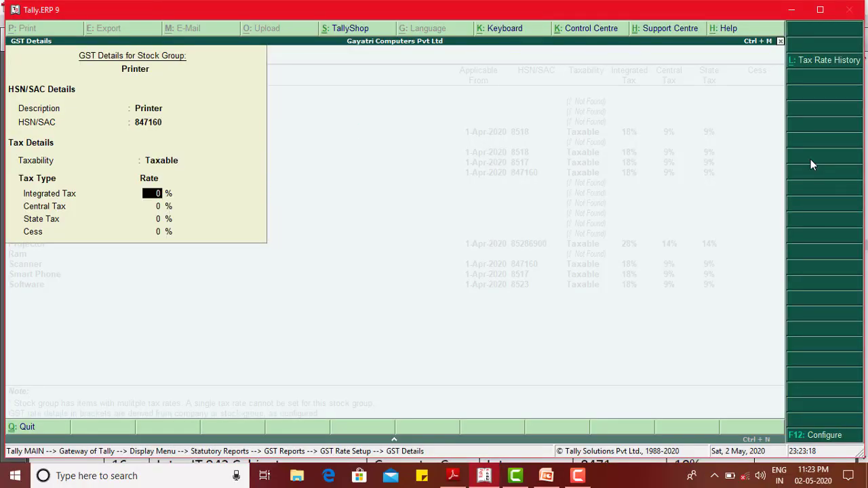
text(18)
key(Return)
key(Return)
key(Return)
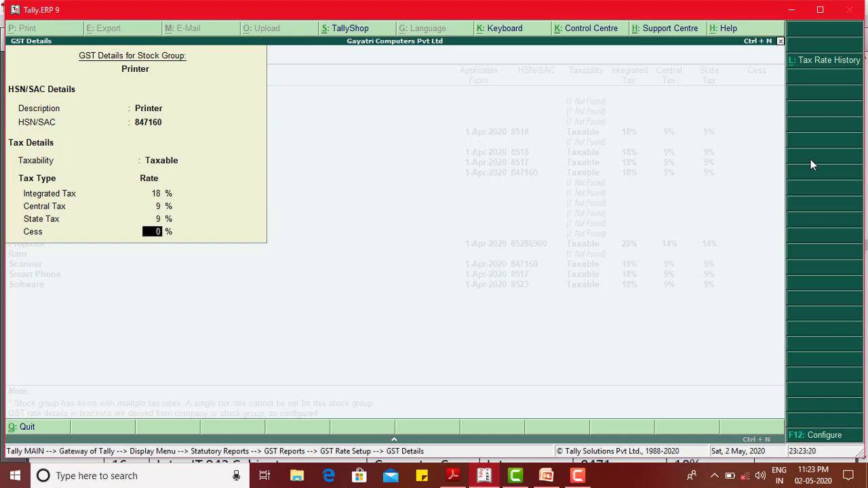
key(Return)
key(Return)
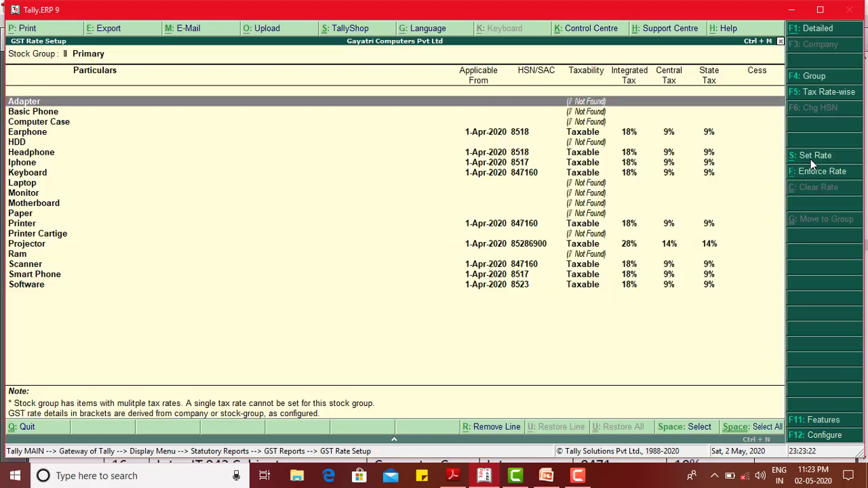
Check the Scanner row in the Adobe Reader stock table and select the Scanner group in Tally.ERP 9's GST Rate Setup
key(alt+Tab)
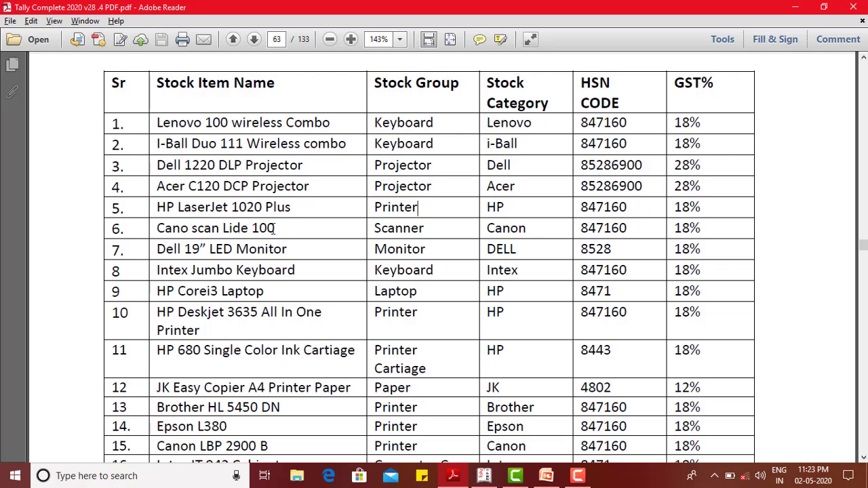
key(alt+Tab)
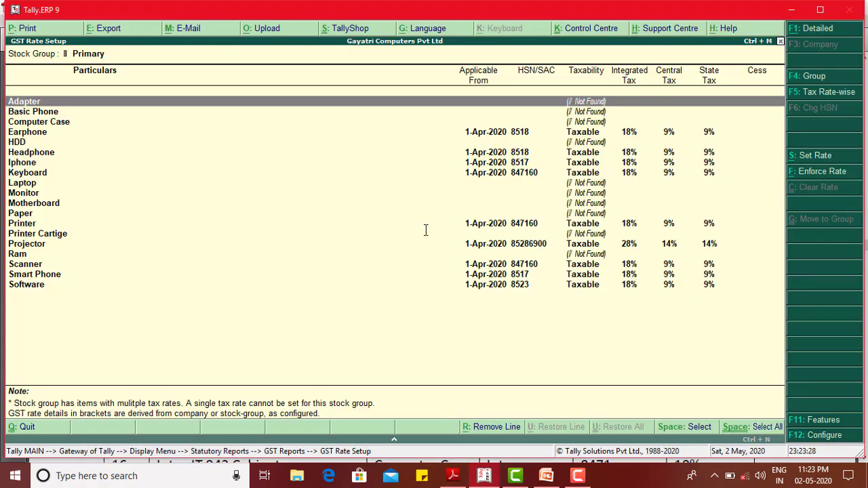
key(Down)
key(Down)
key(Down)
key(Down)
key(Down)
key(Down)
key(Down)
key(Down)
key(Down)
key(Down)
key(Down)
key(Down)
key(Down)
key(Down)
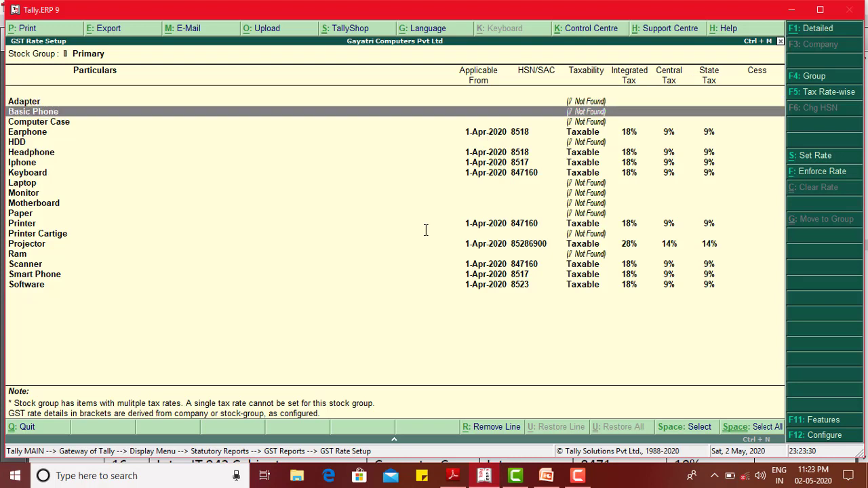
key(Down)
key(Down)
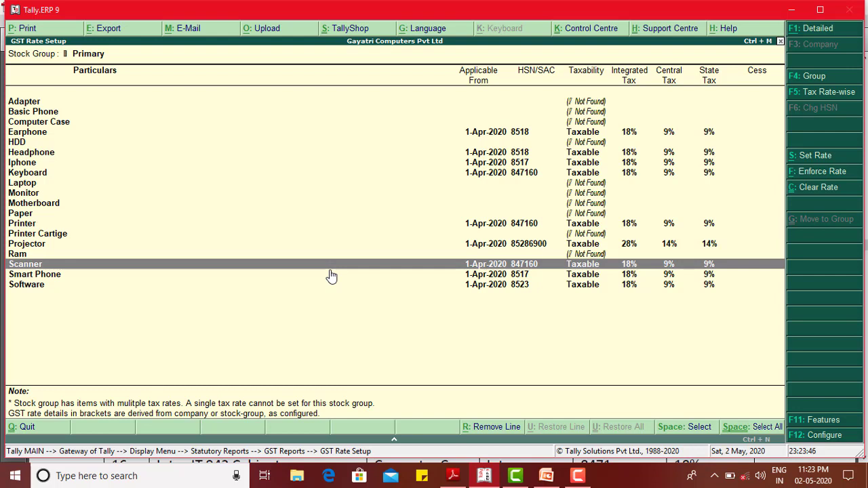
View the Scanner group's details and tax rate history through Enforce Rate, and quit them without saving
click(827, 175)
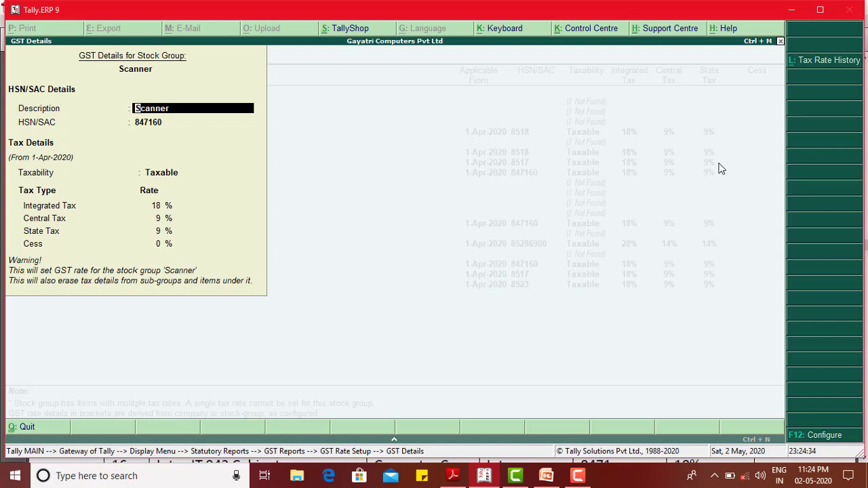
click(799, 66)
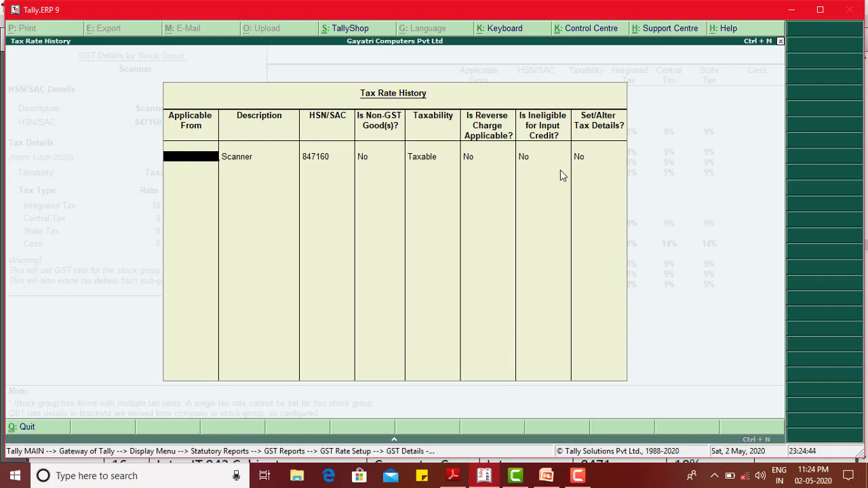
key(Escape)
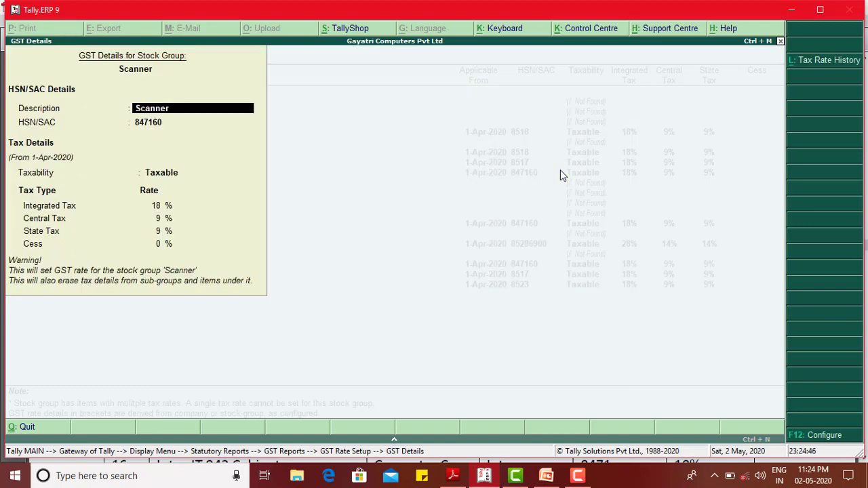
key(Escape)
key(y)
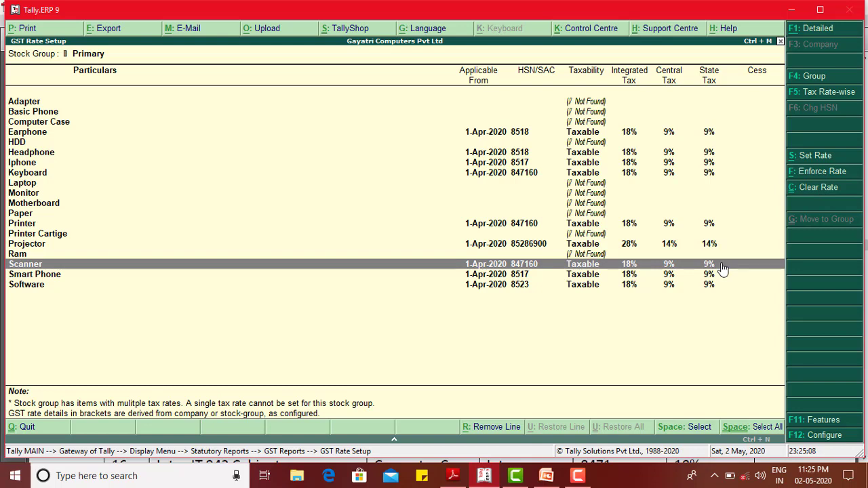
Leave GST Rate Setup and go back to the Display Menu
key(Escape)
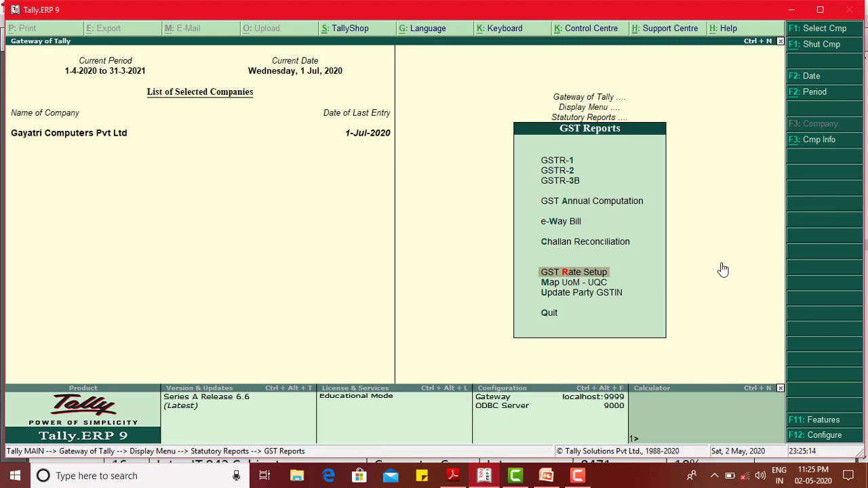
key(Escape)
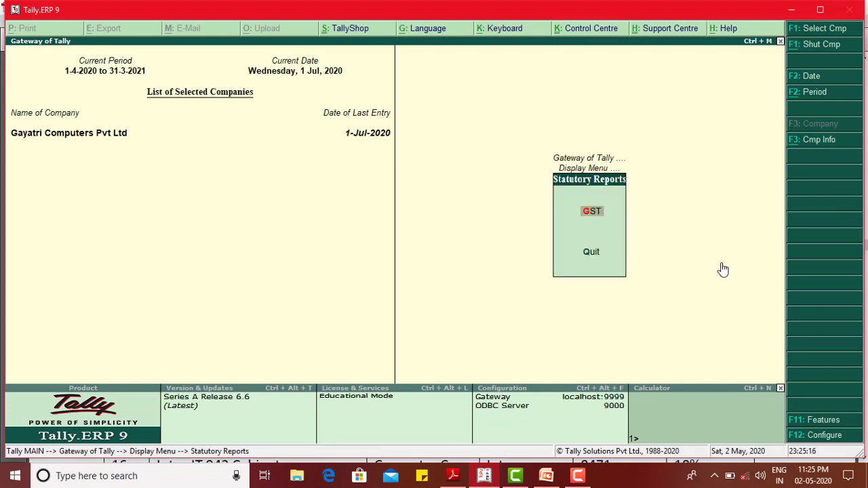
key(Escape)
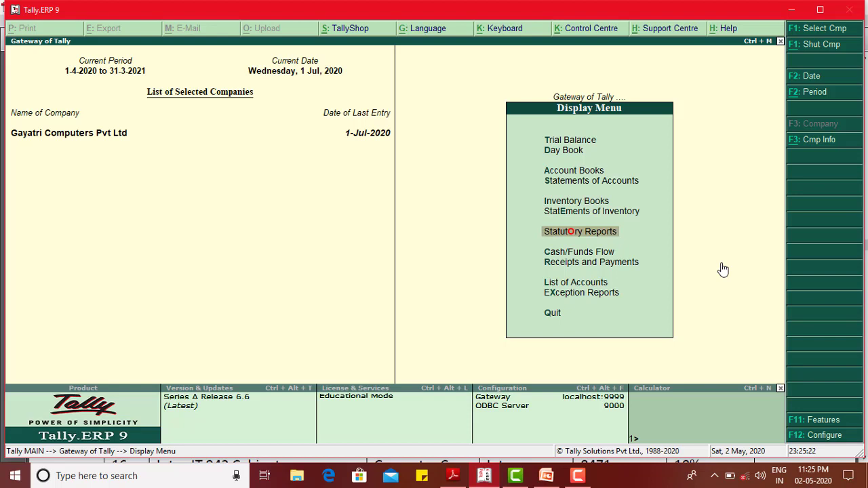
Reopen GST Rate Setup through the statutory GST reports
key(Return)
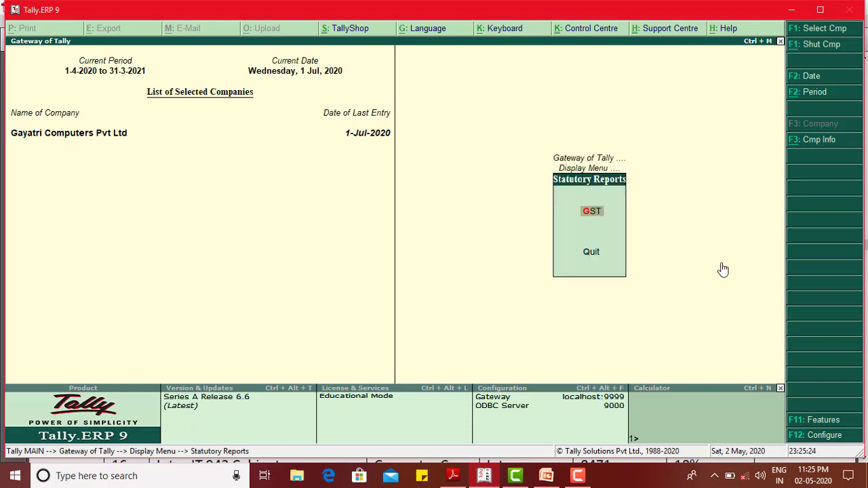
key(Return)
key(Down)
key(Down)
key(Down)
key(Down)
key(Down)
key(Down)
key(Down)
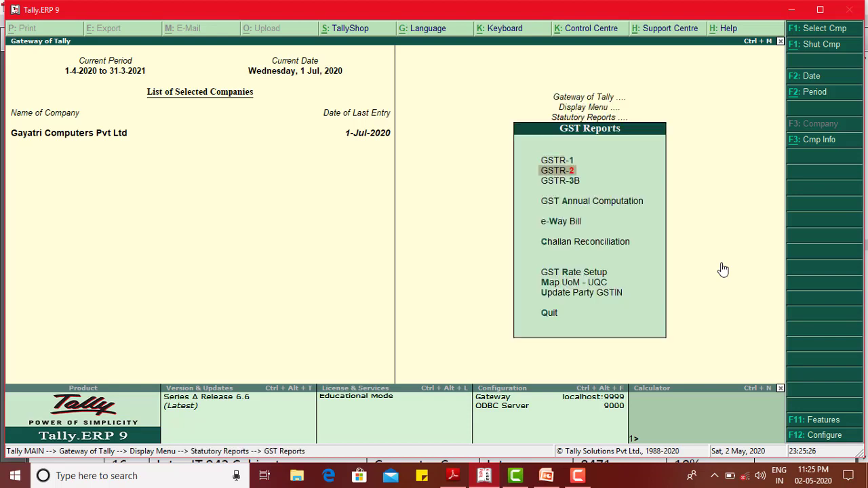
key(Up)
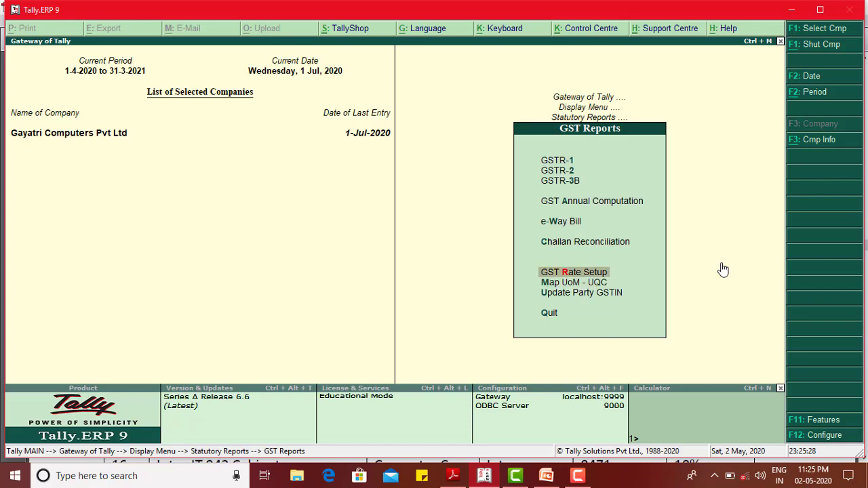
key(Return)
key(Down)
key(Down)
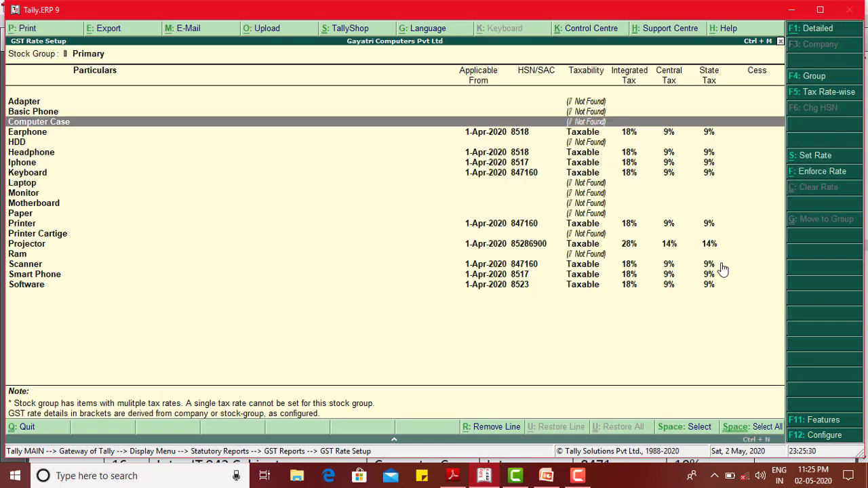
key(Up)
key(Up)
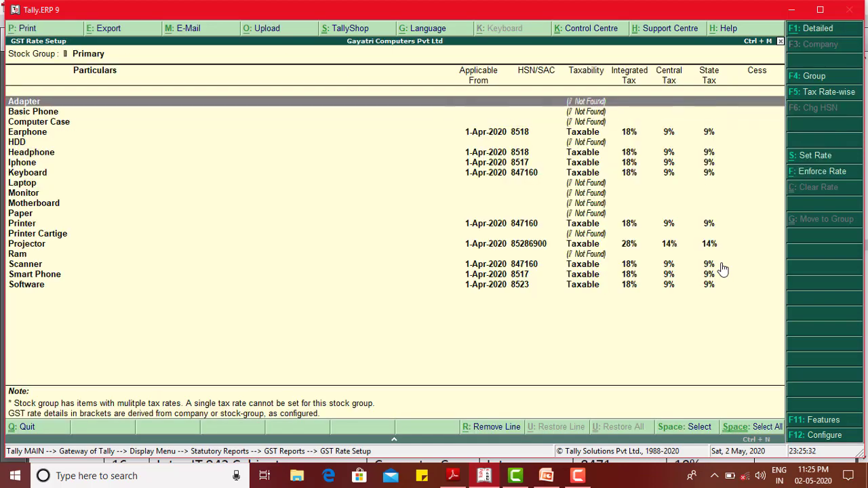
key(Down)
key(Down)
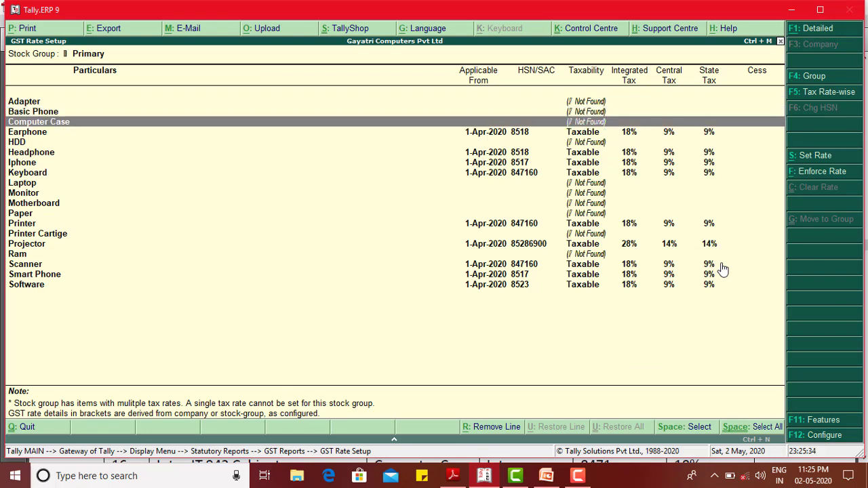